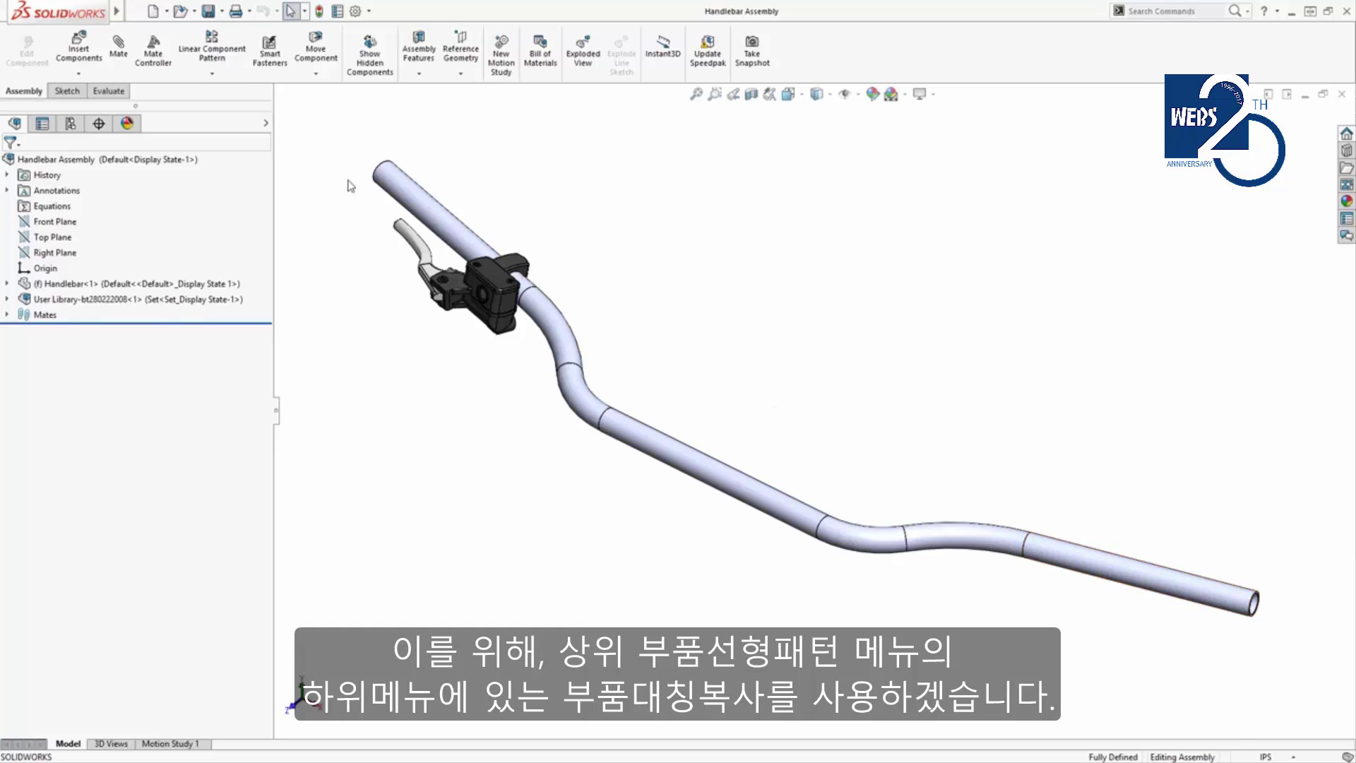
Start mirroring the brake lever subassembly about the Right Plane with Mirror Components and proceed to the orientation settings.
click(226, 75)
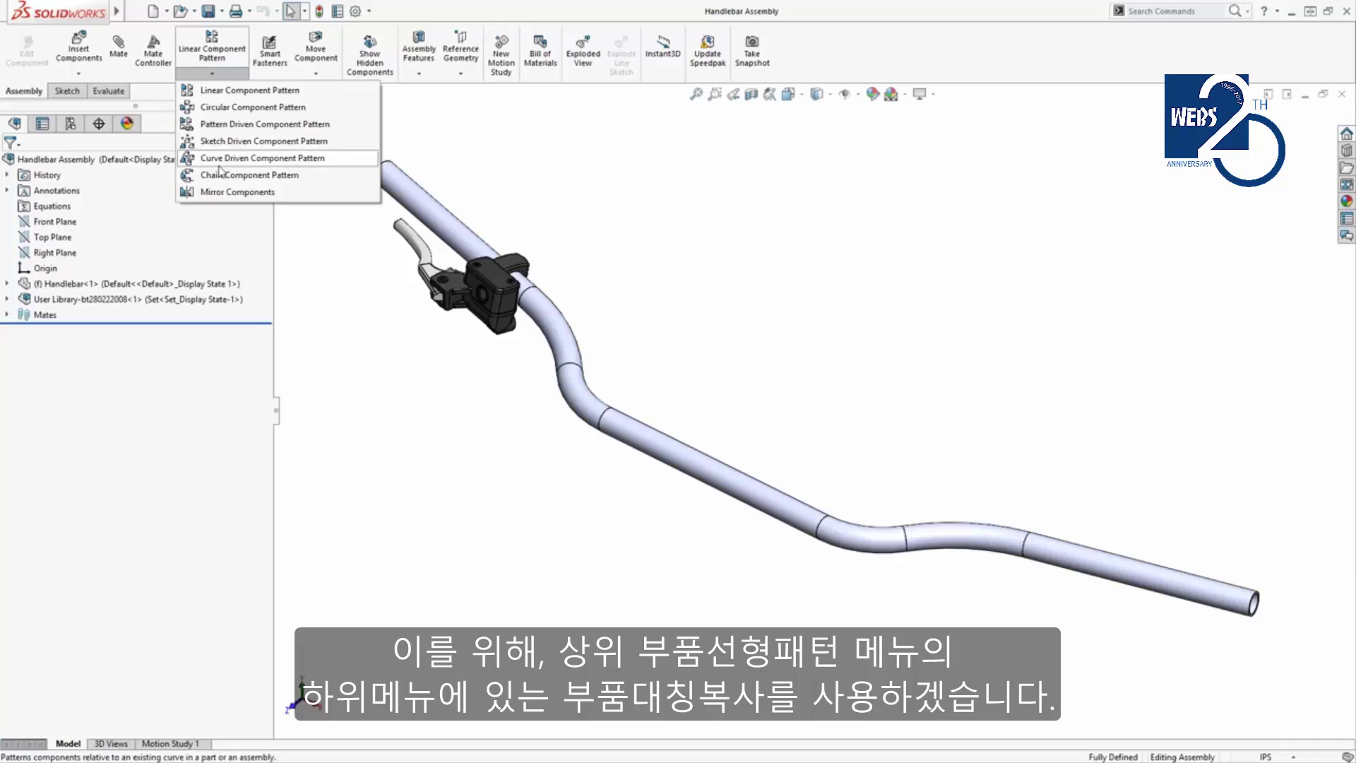
click(269, 195)
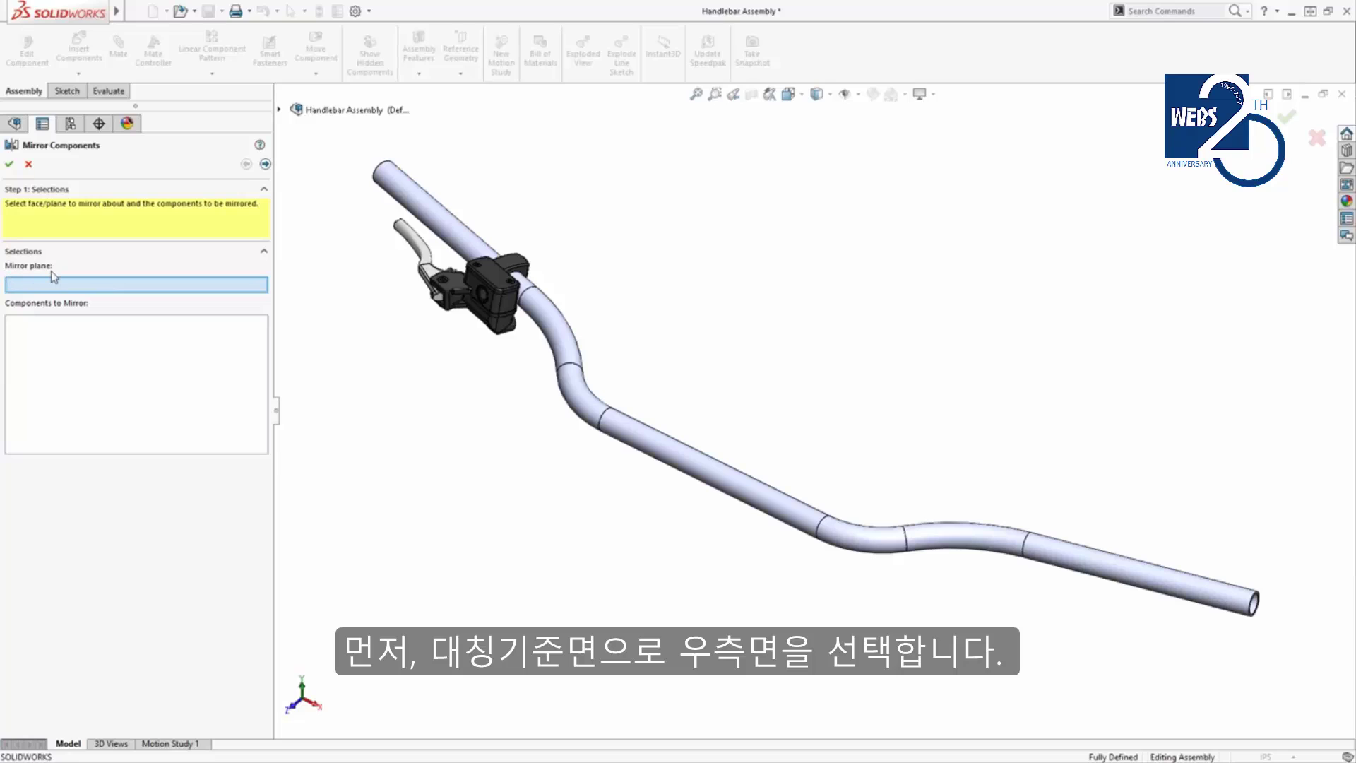
click(279, 111)
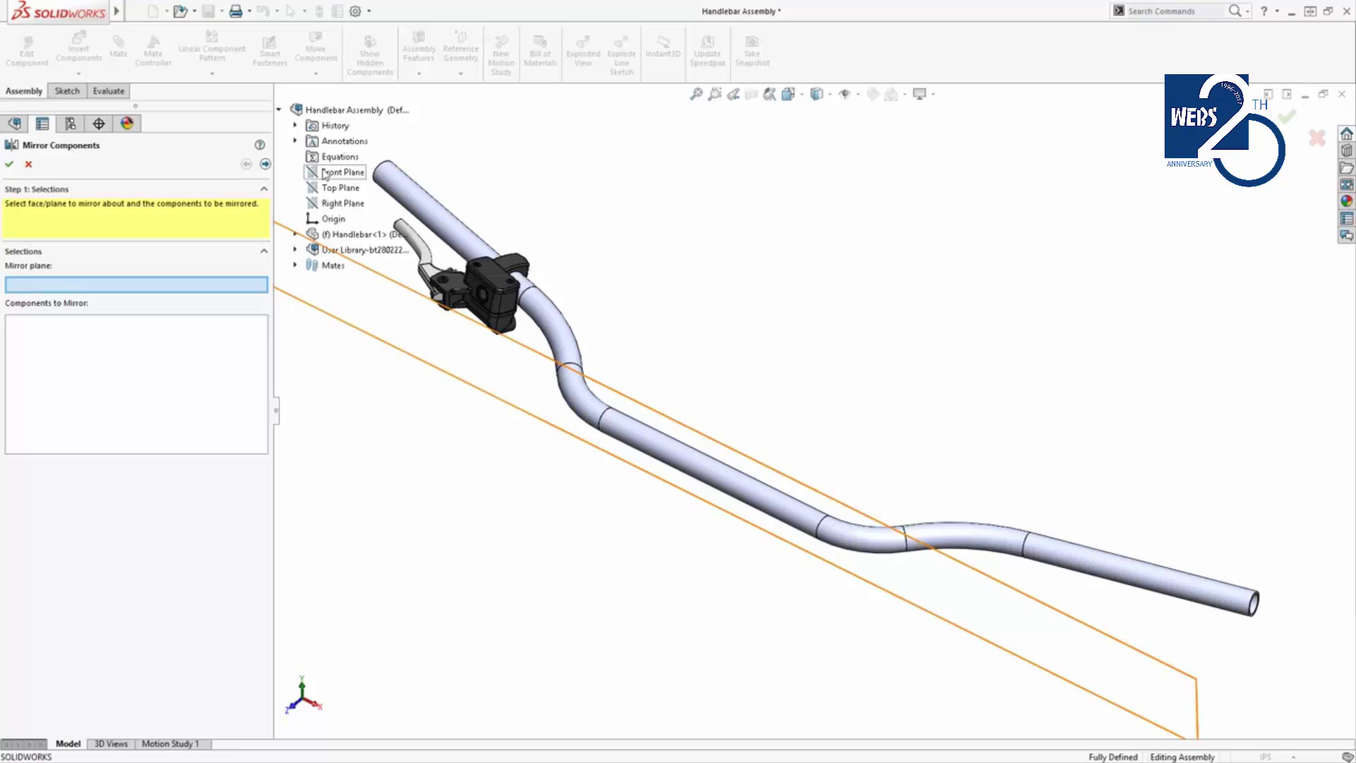
click(342, 203)
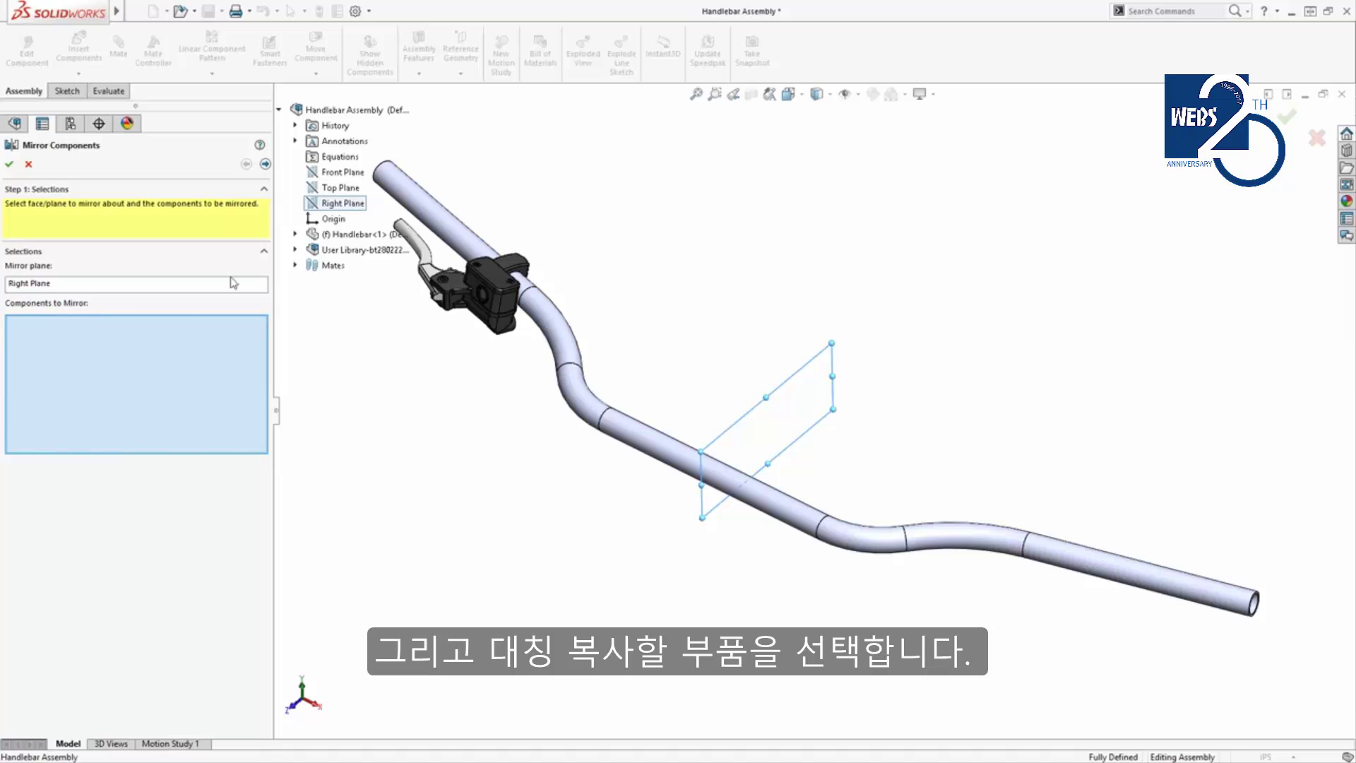
click(346, 250)
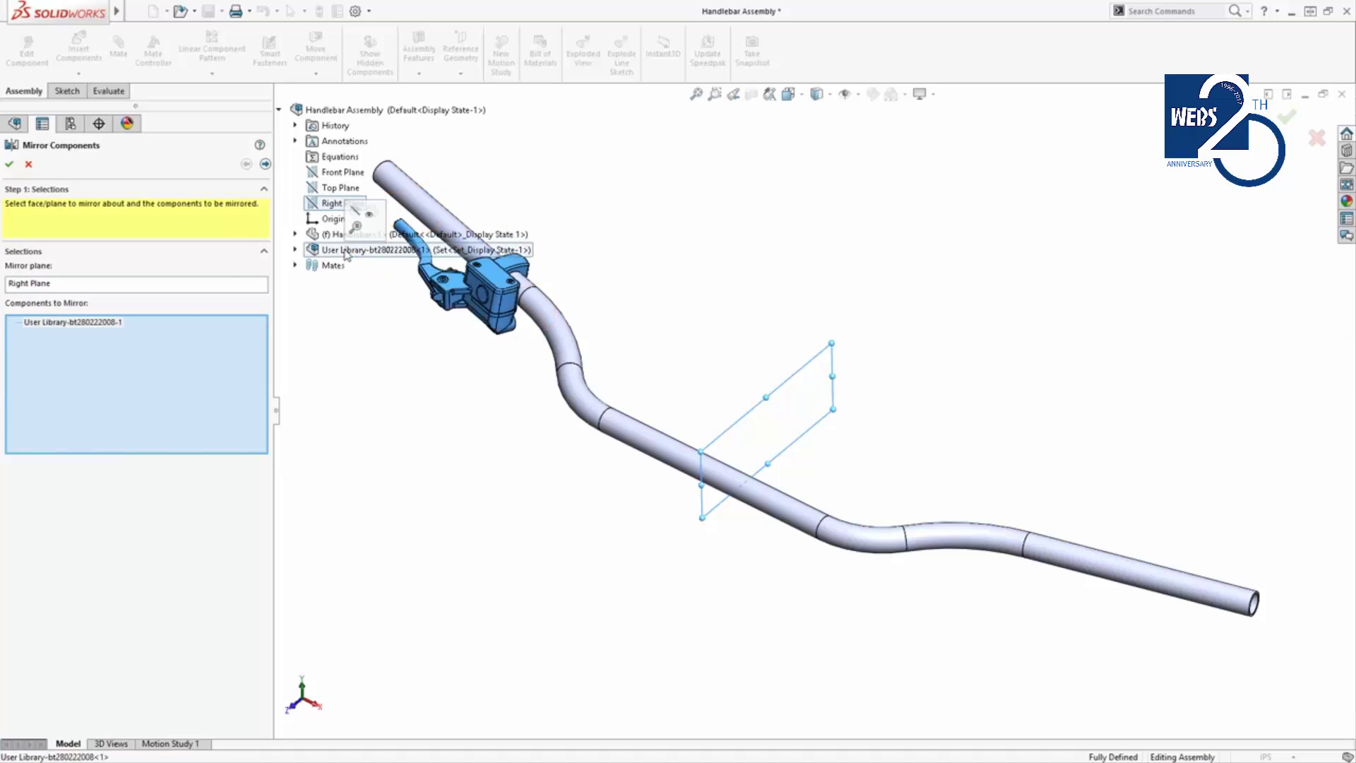
click(265, 164)
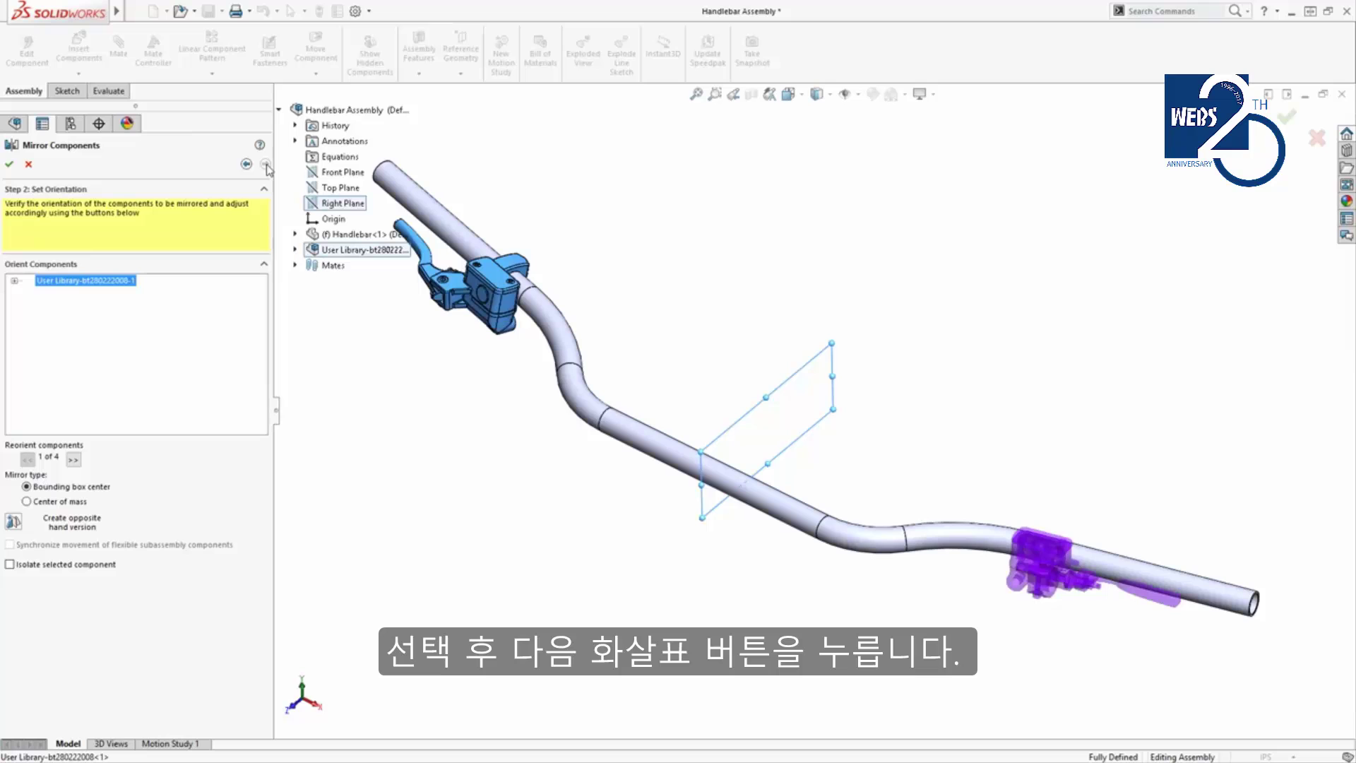
Examine each available orientation of the mirrored brake lever, checking its lever direction and fit against the handlebar.
scroll(1110, 612, down, 5)
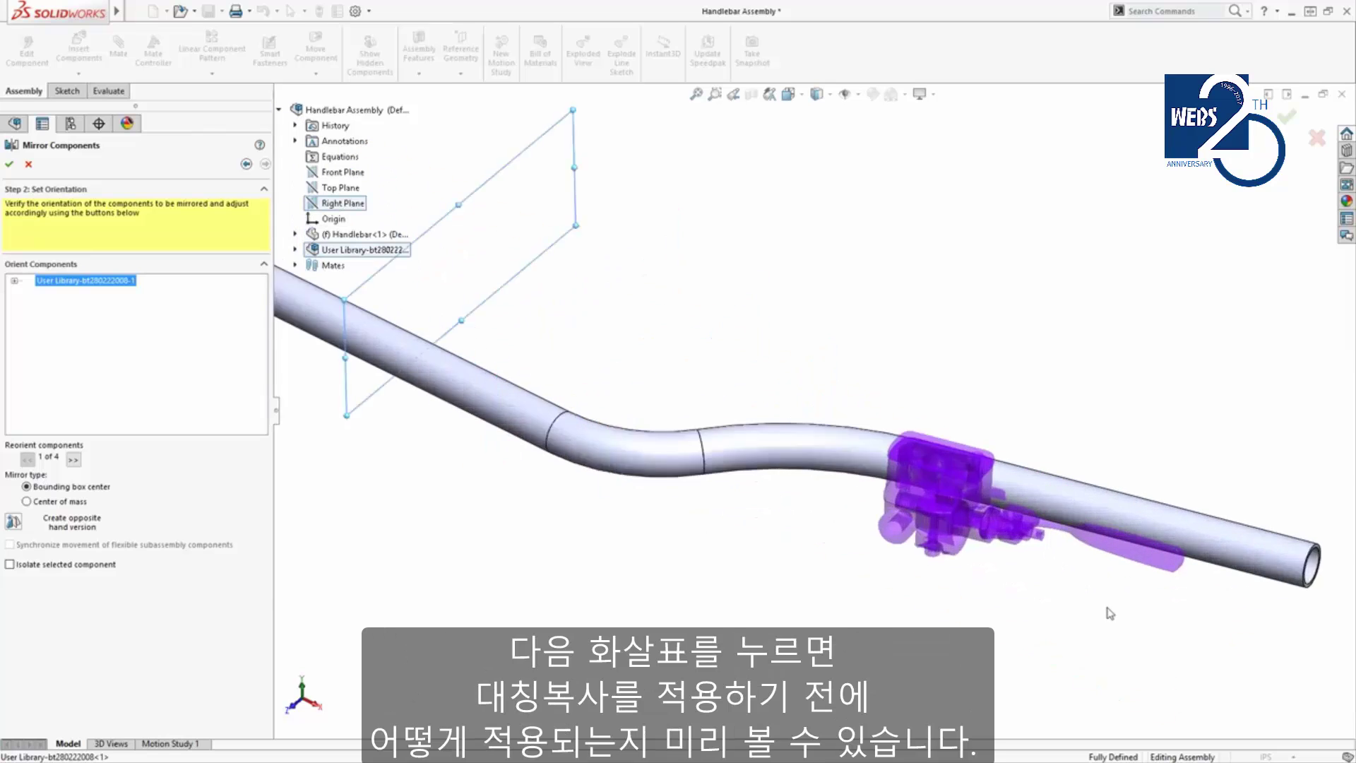
scroll(1124, 565, down, 3)
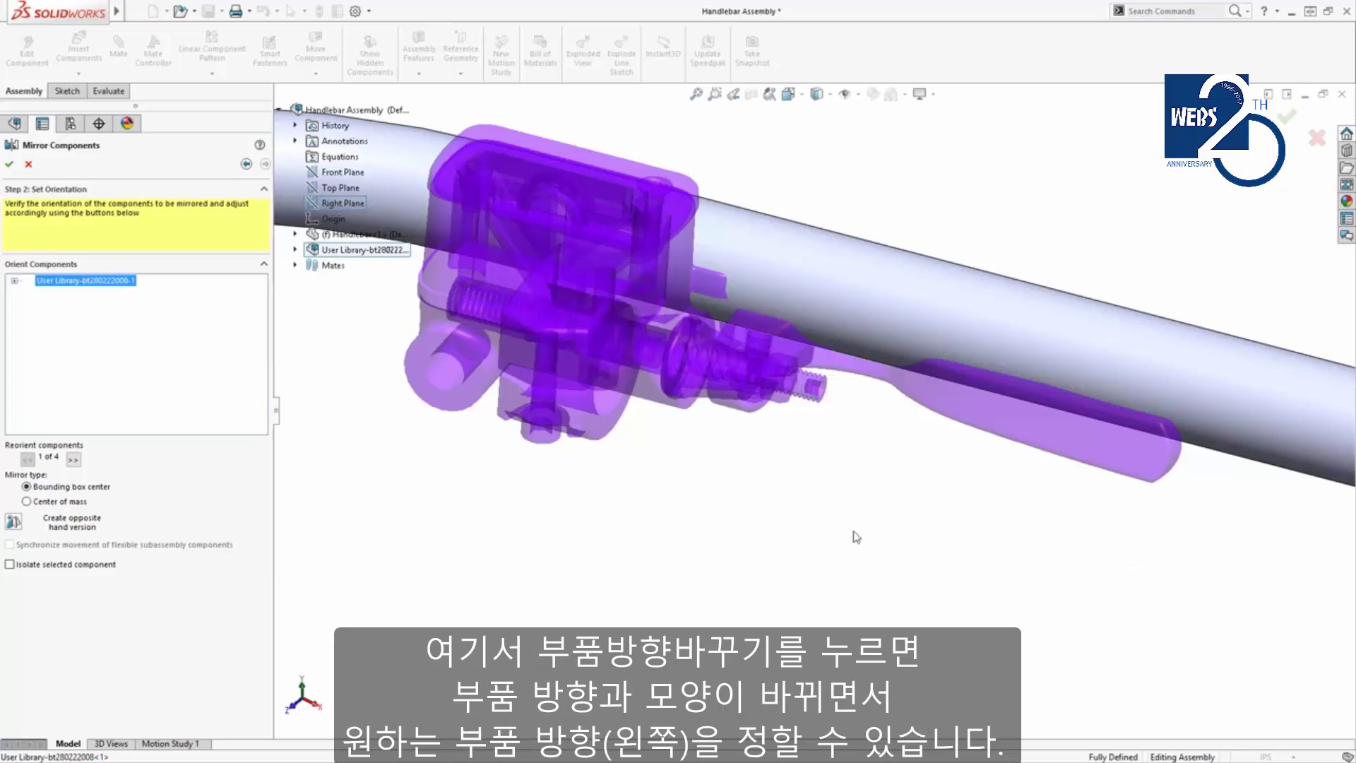
click(73, 460)
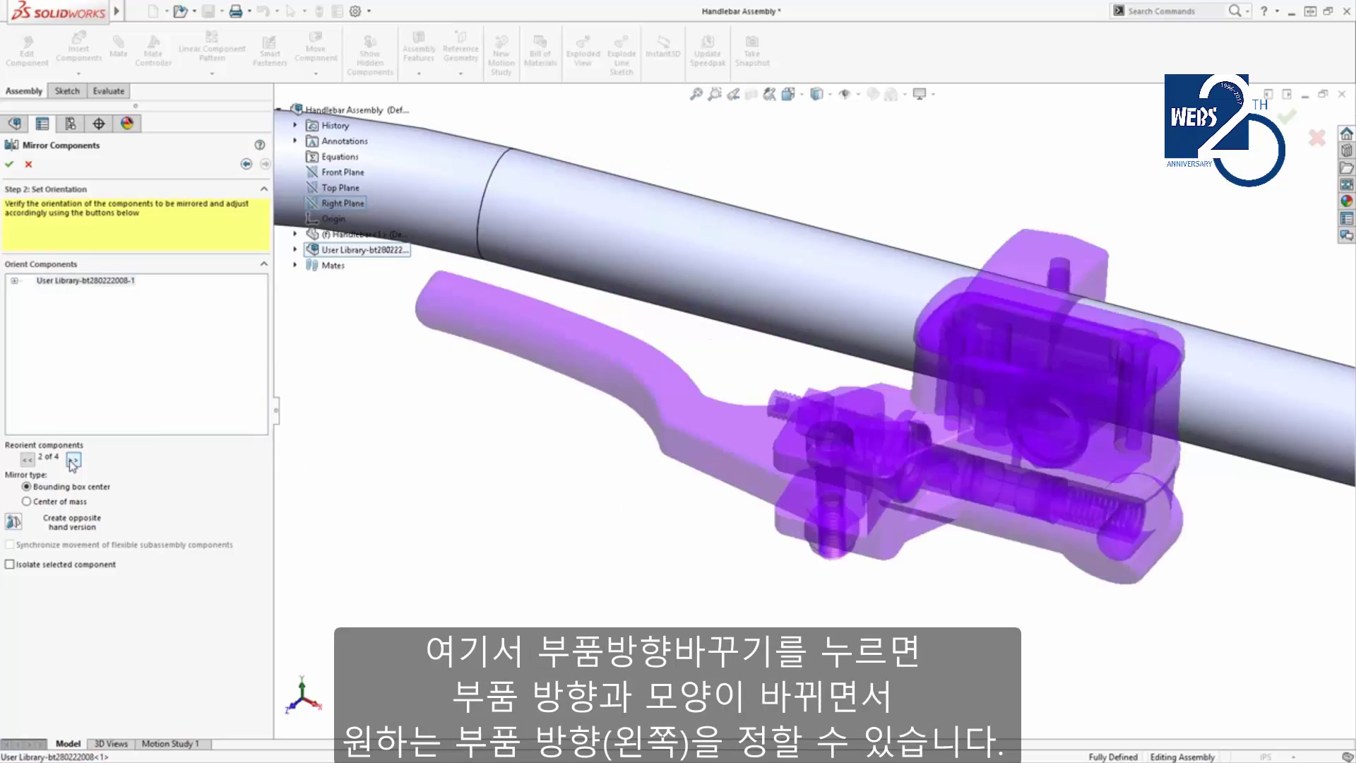
click(73, 460)
click(74, 460)
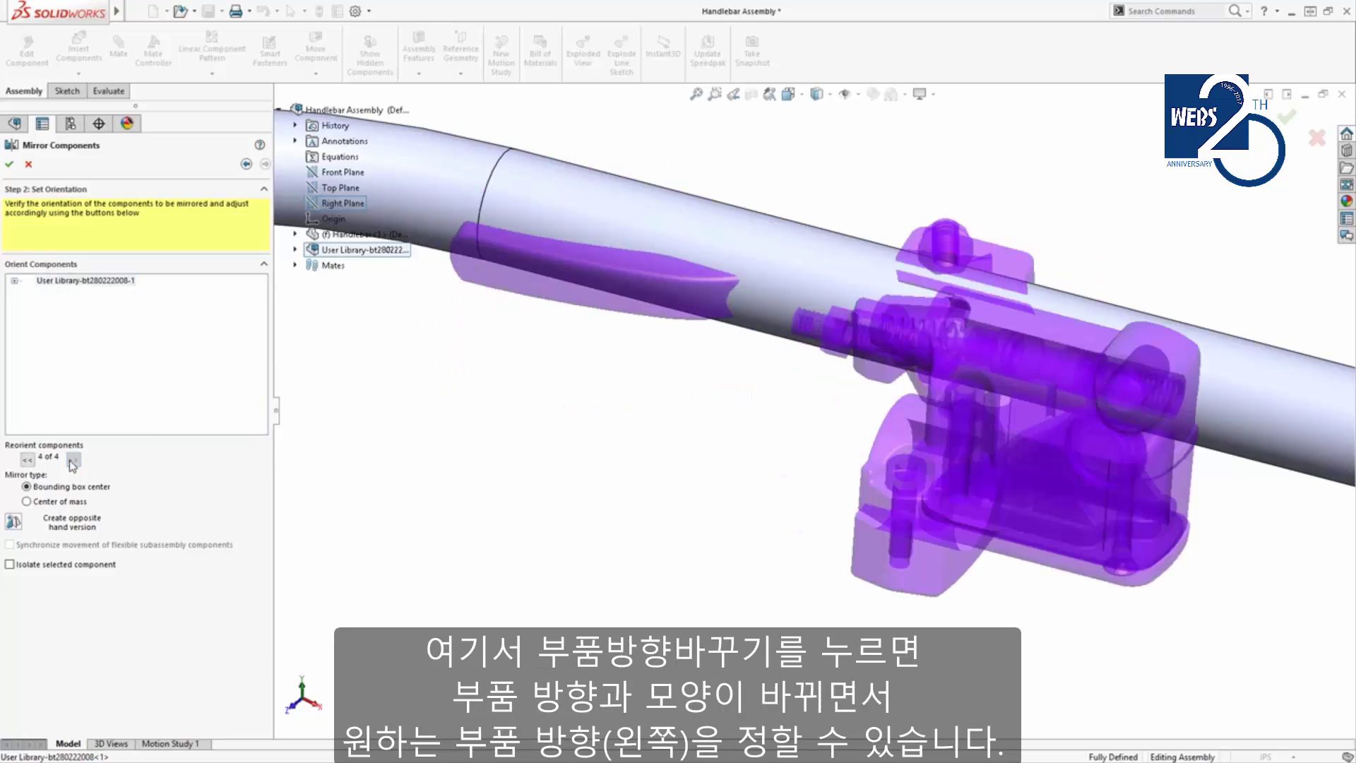
click(28, 459)
click(29, 460)
click(28, 460)
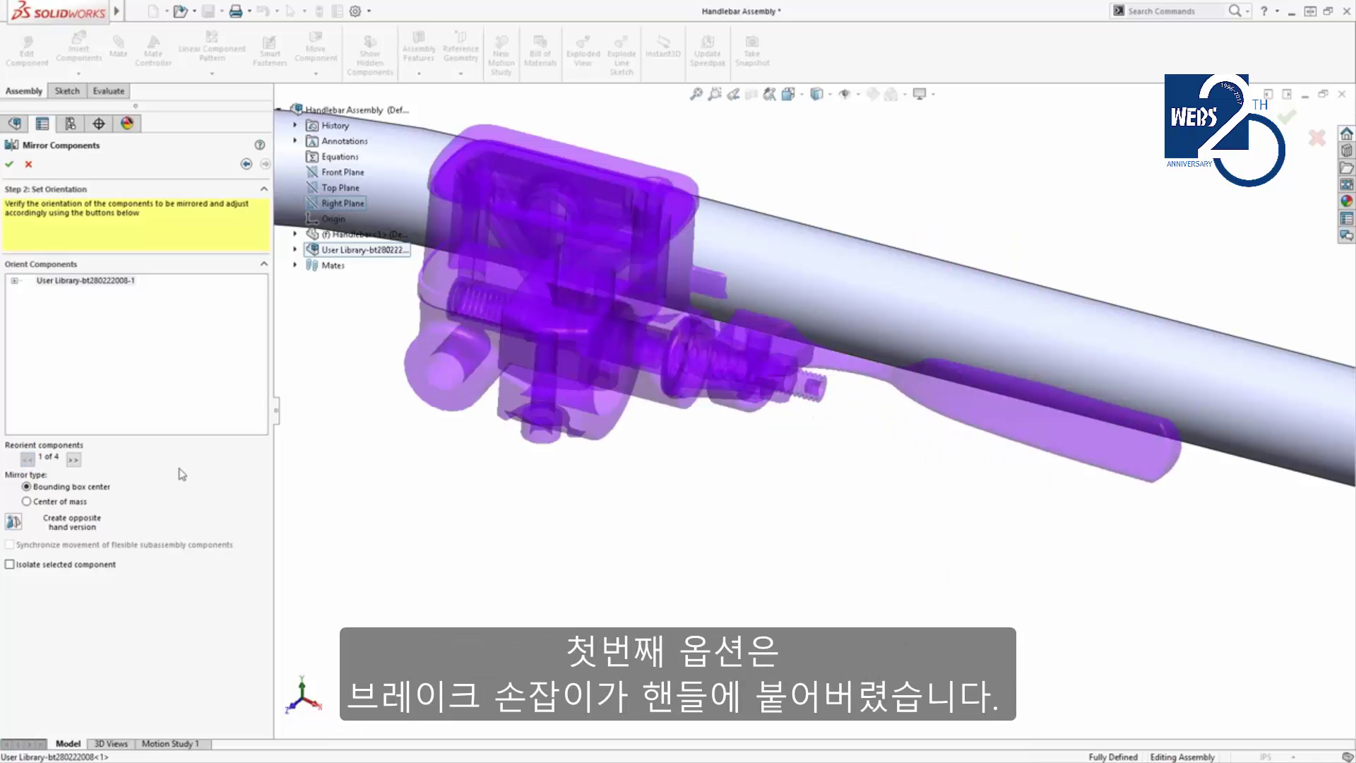
mouse_move(833, 474)
middle_down()
mouse_move(817, 448)
mouse_move(720, 414)
mouse_move(793, 424)
mouse_move(821, 463)
middle_up()
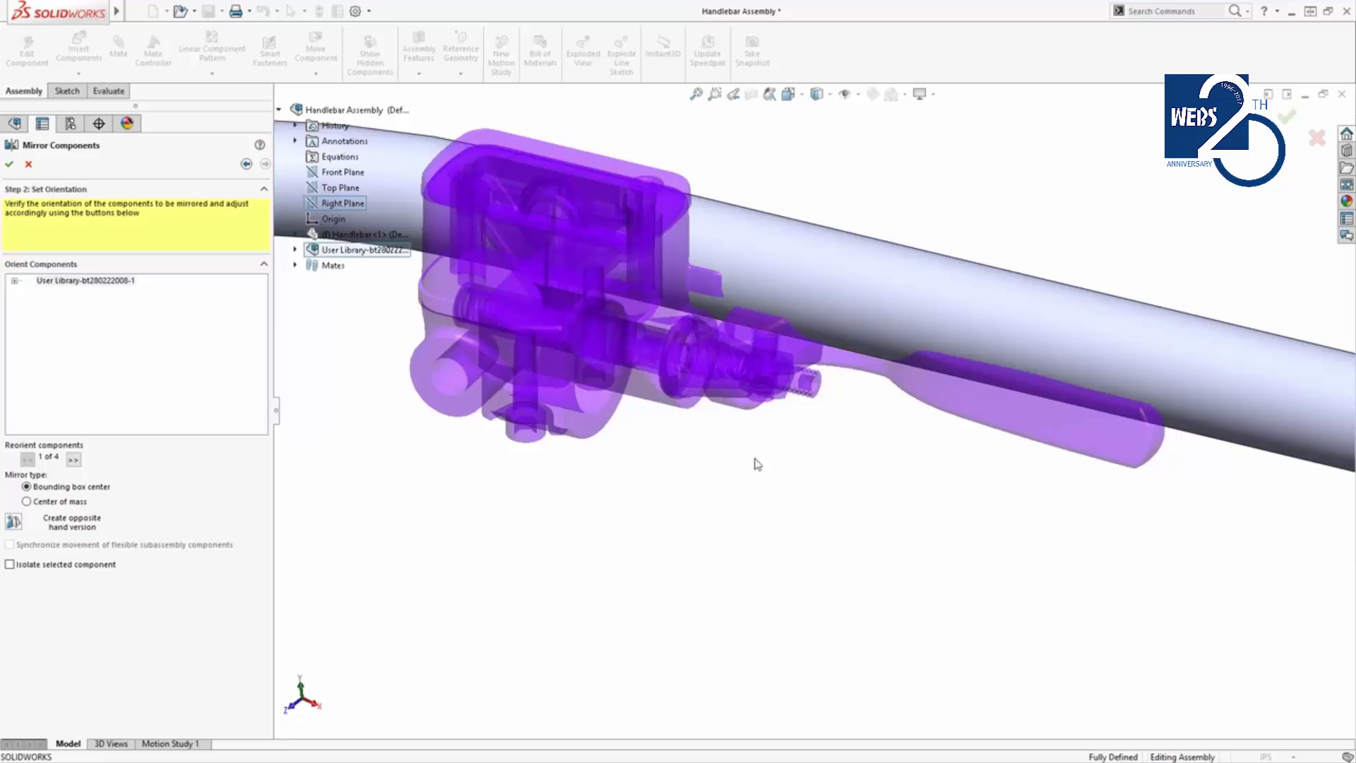
click(73, 460)
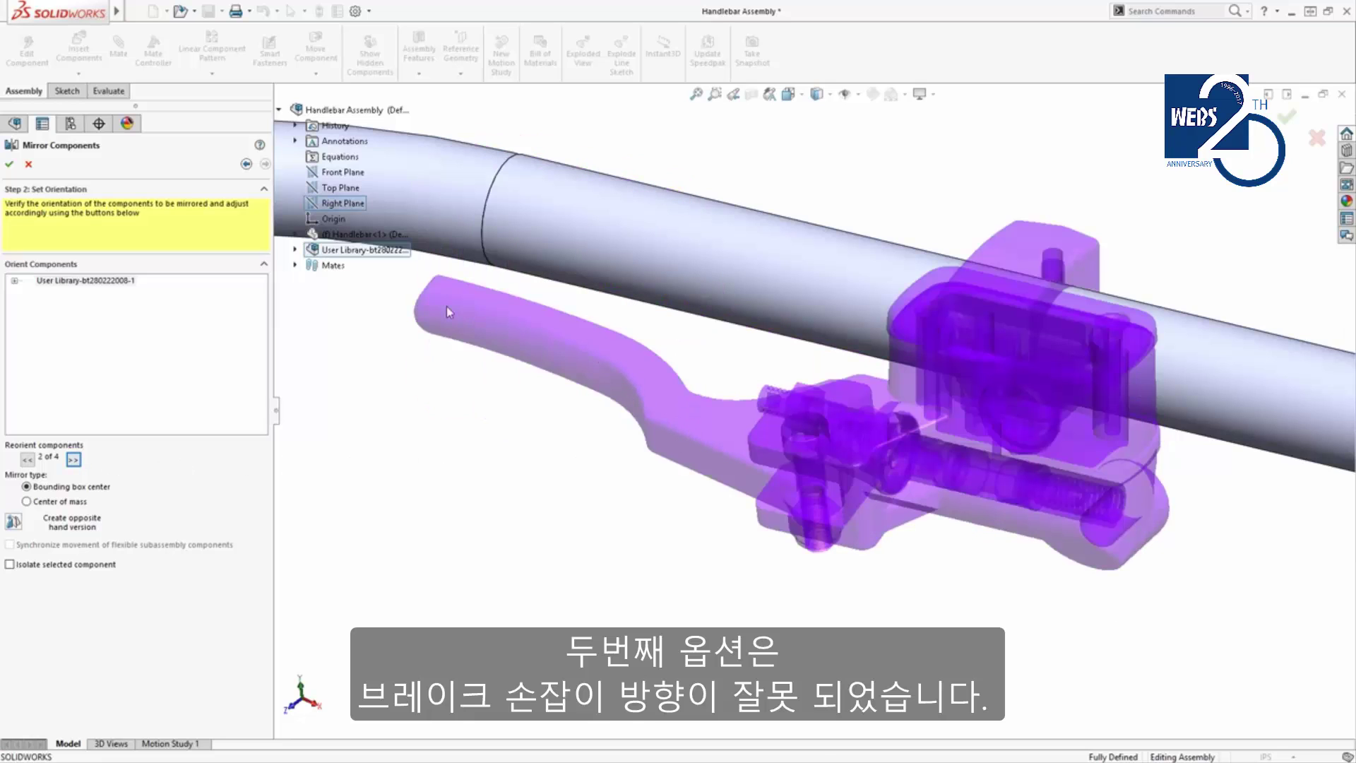
click(74, 459)
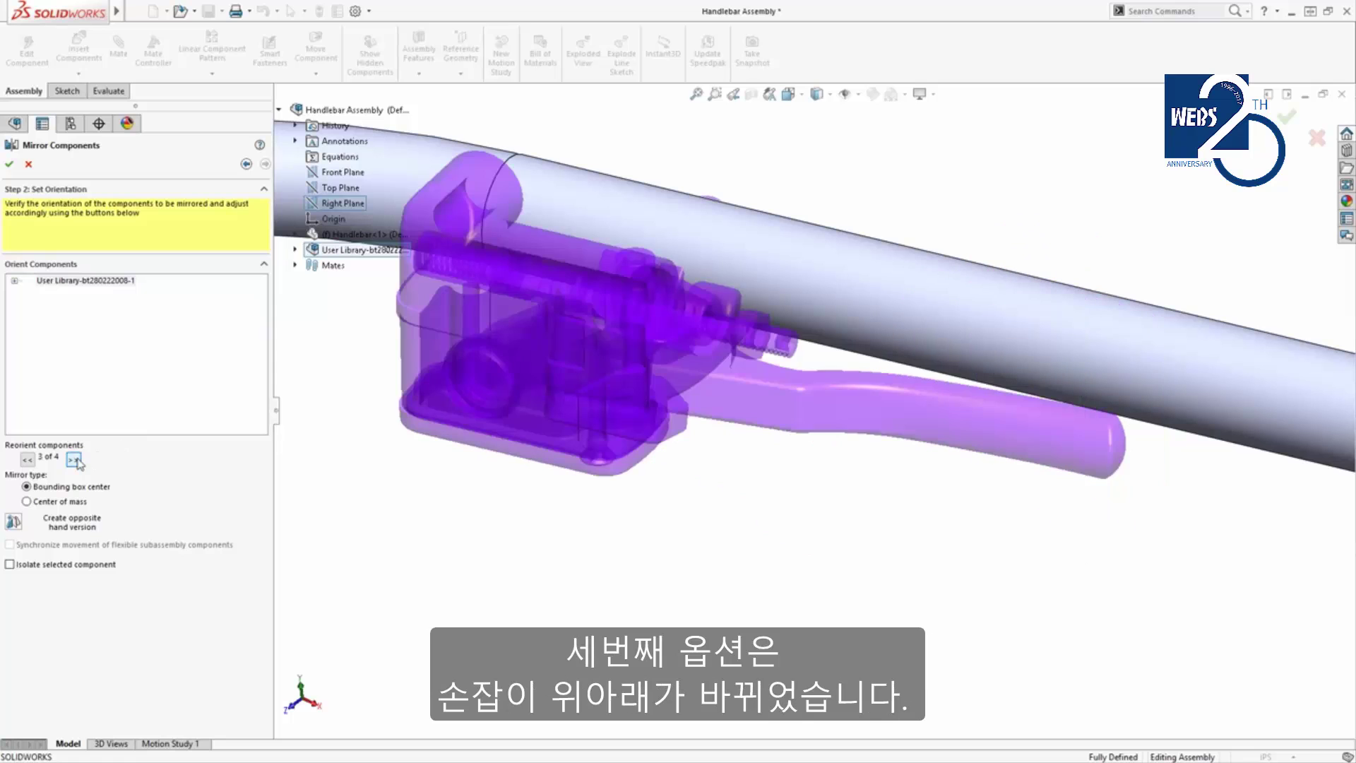
middle_drag(514, 482, 554, 562)
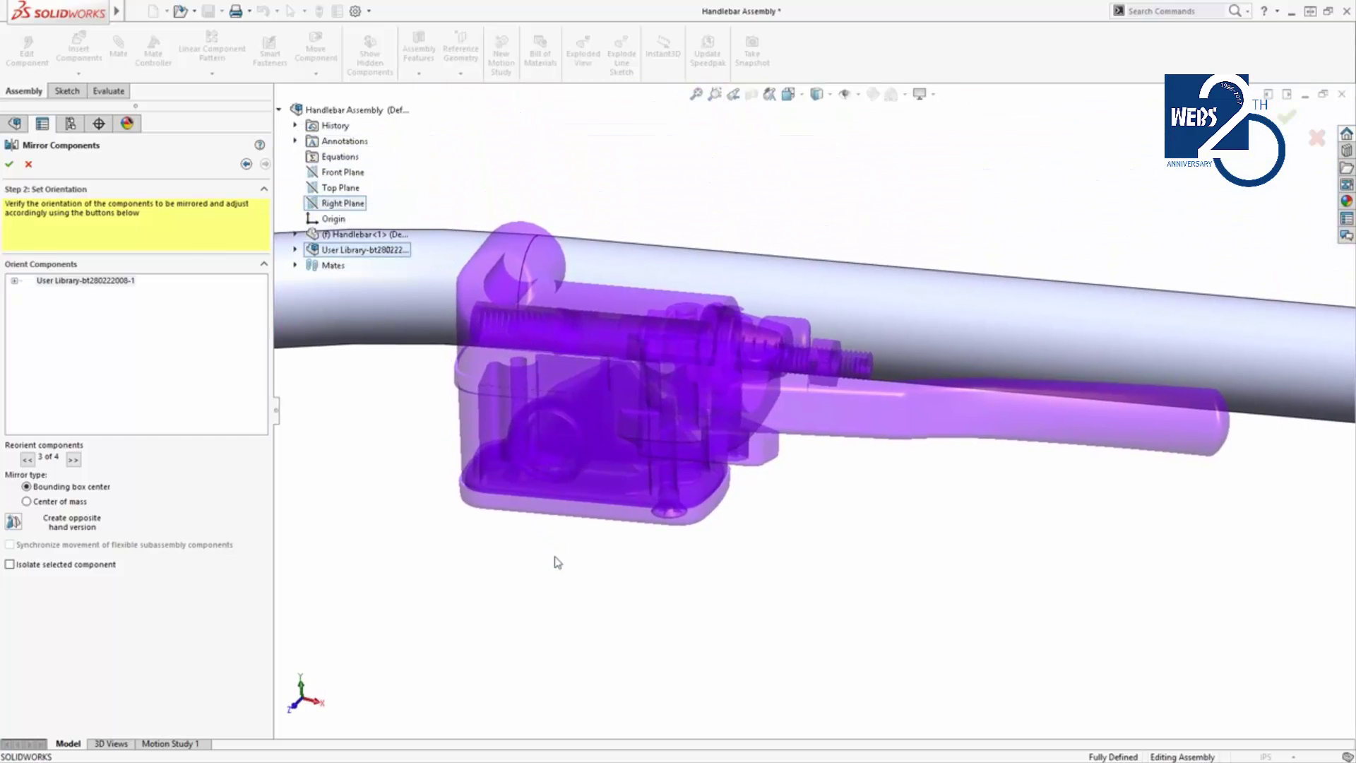
click(74, 460)
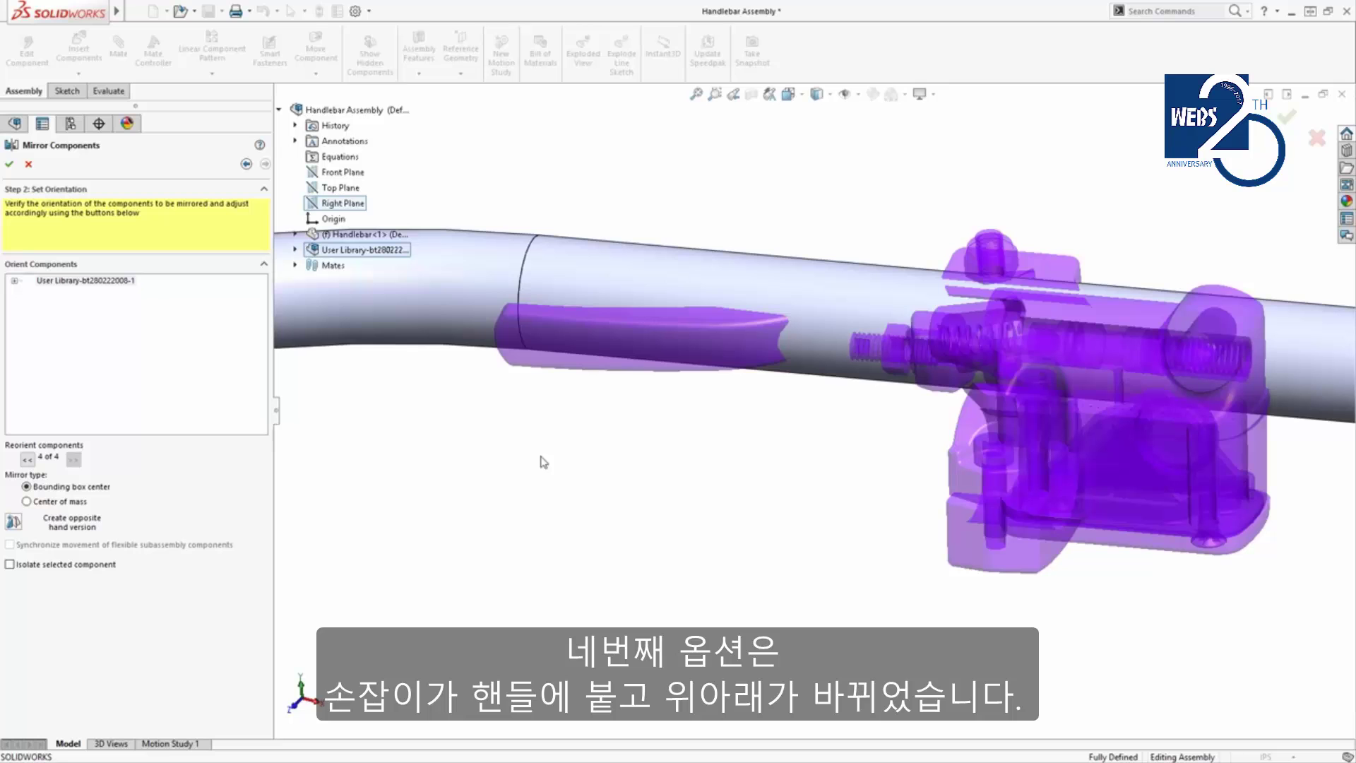
middle_drag(981, 446, 915, 460)
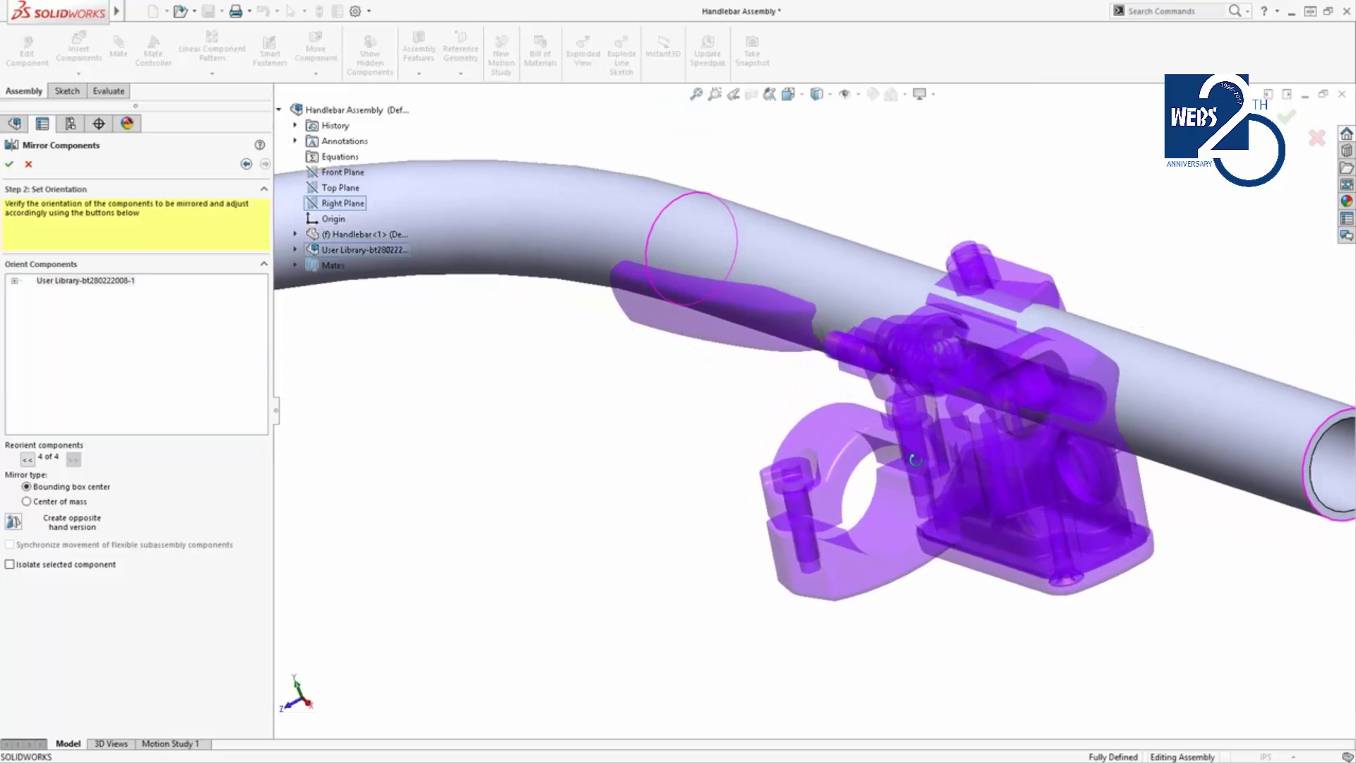
Create the mirrored brake lever as an opposite-hand version in new files with the suffix Left, keeping the default transfer options.
click(12, 524)
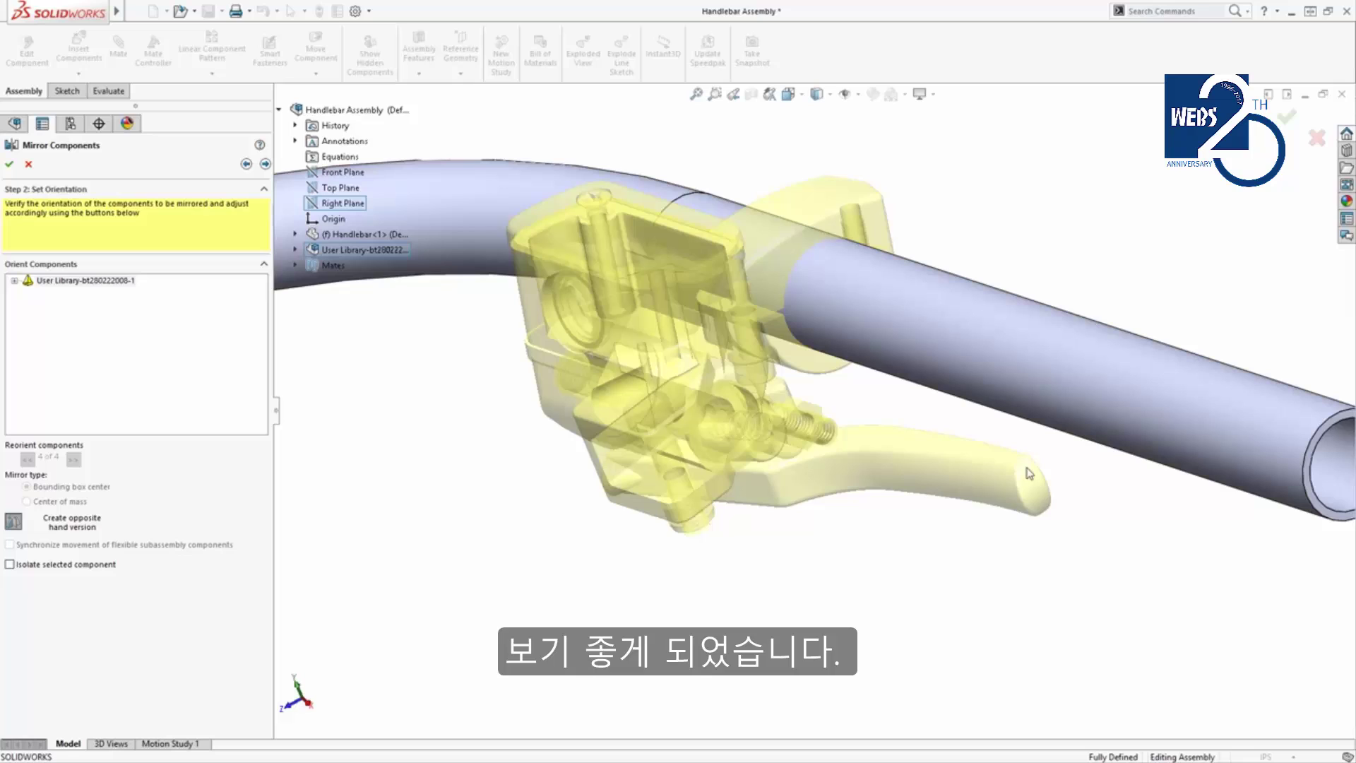
click(264, 165)
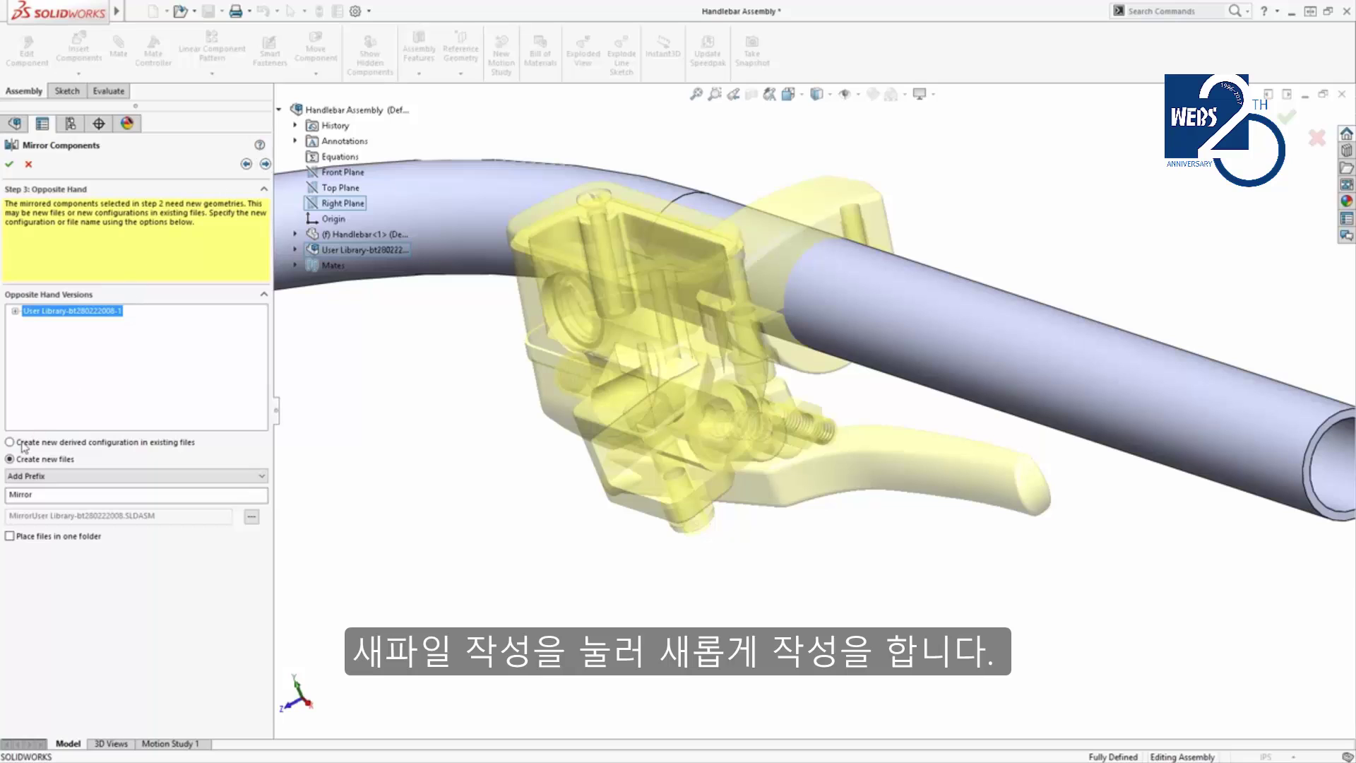
click(25, 475)
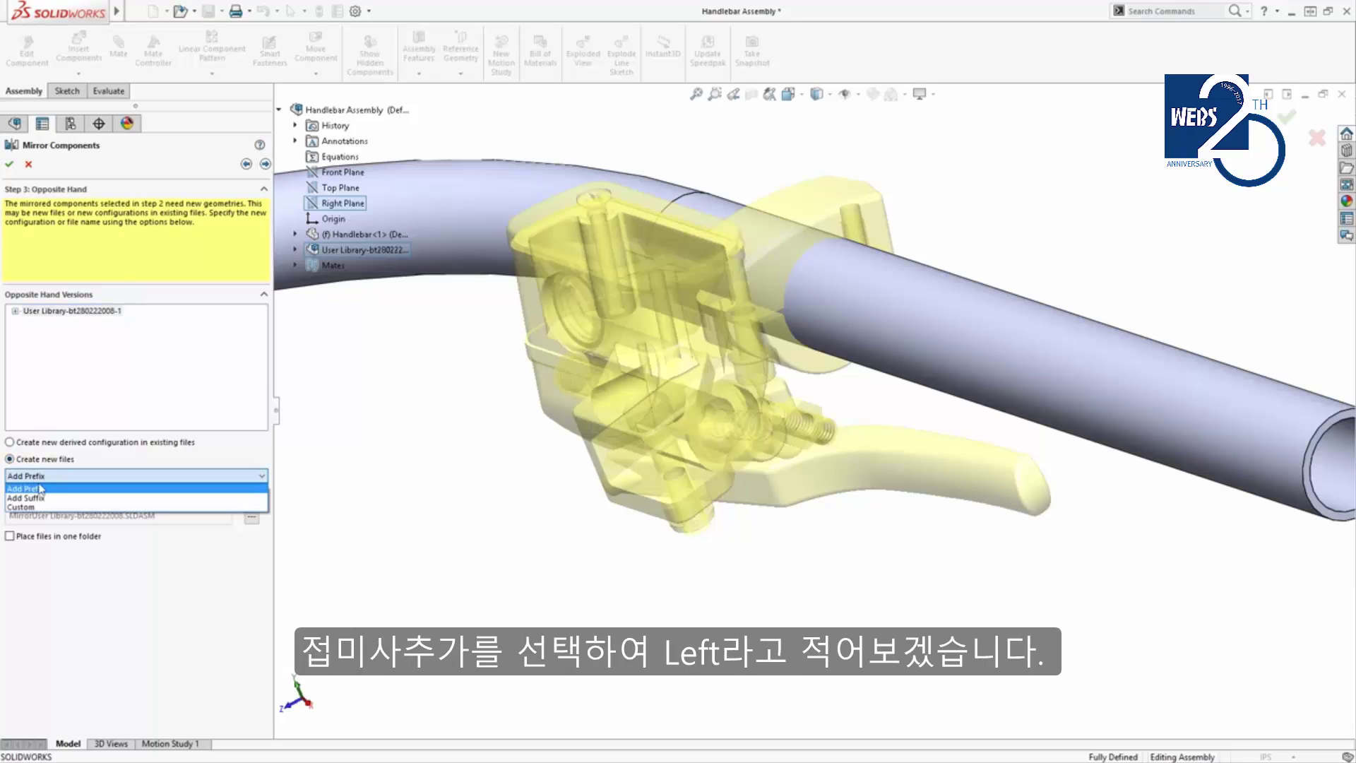
click(35, 497)
double_click(45, 496)
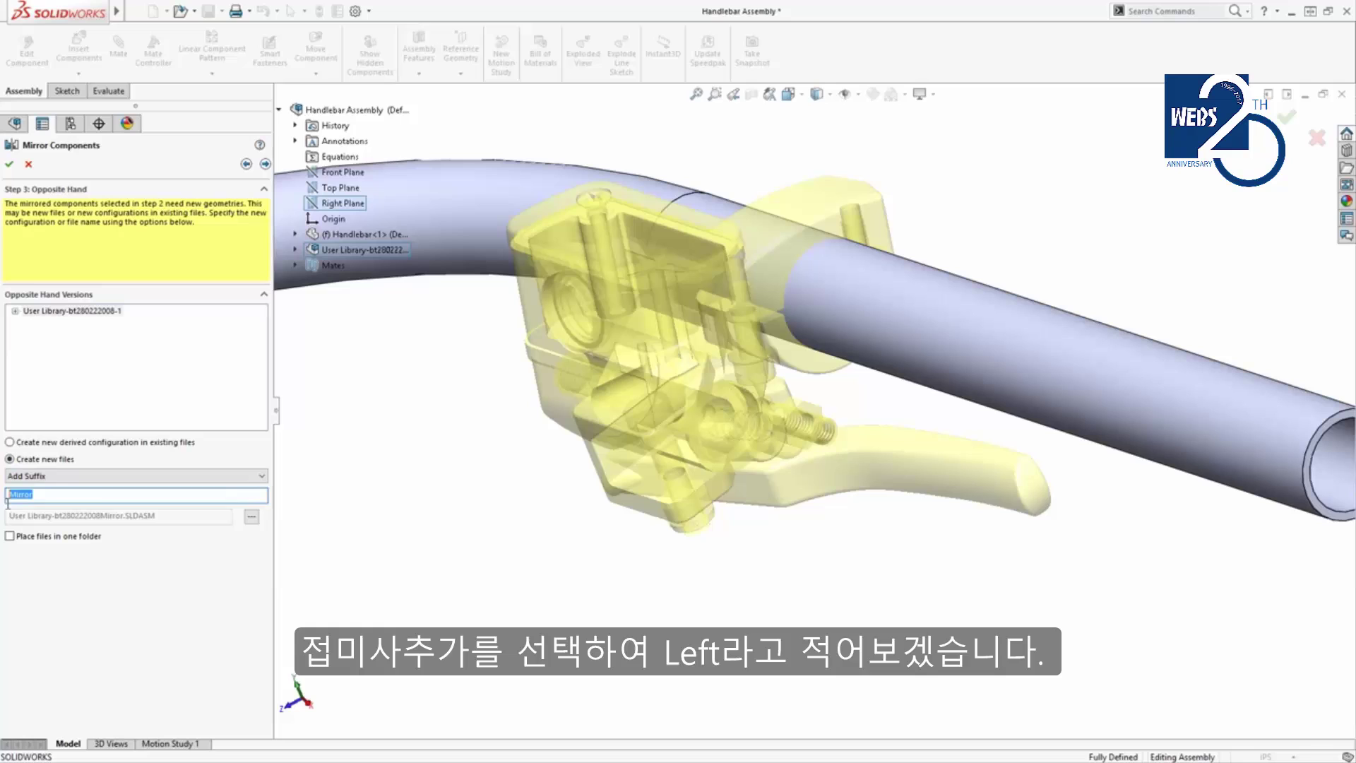
text(Left)
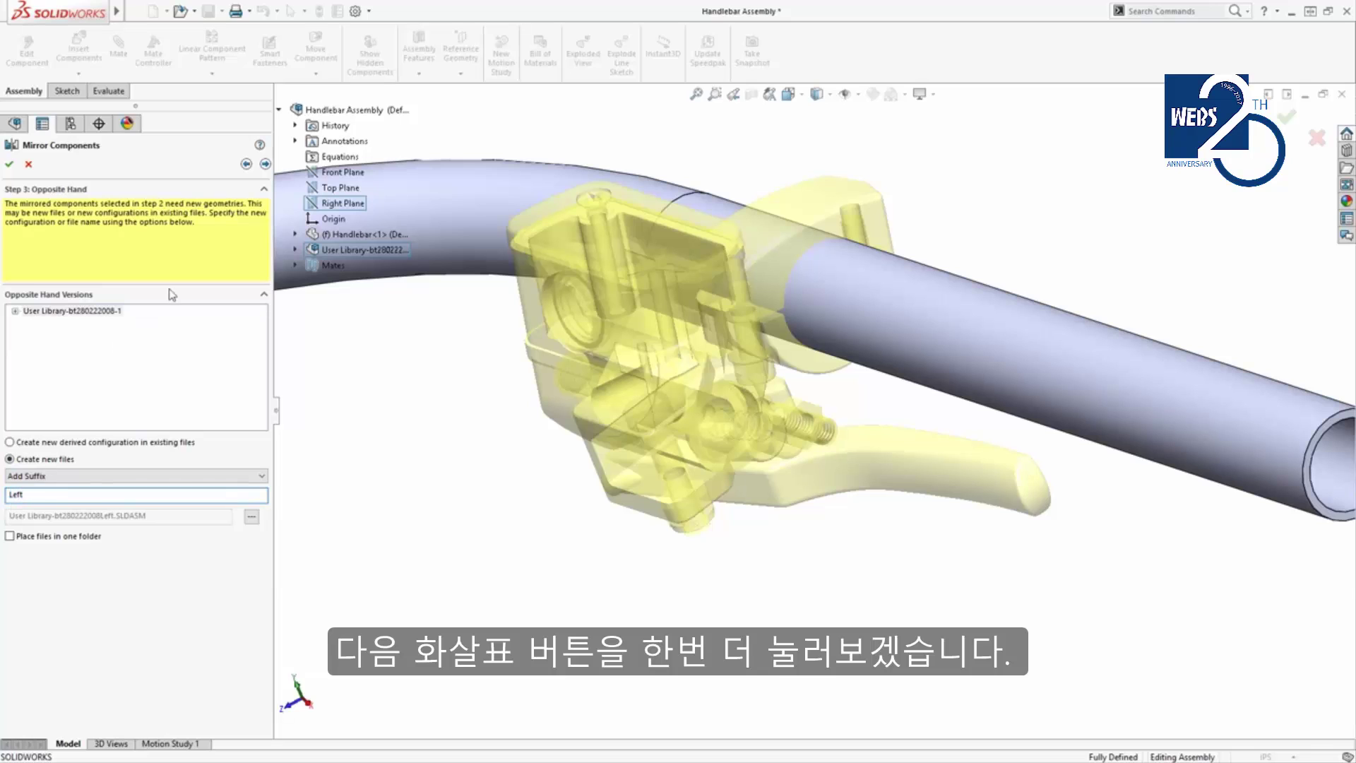
click(266, 167)
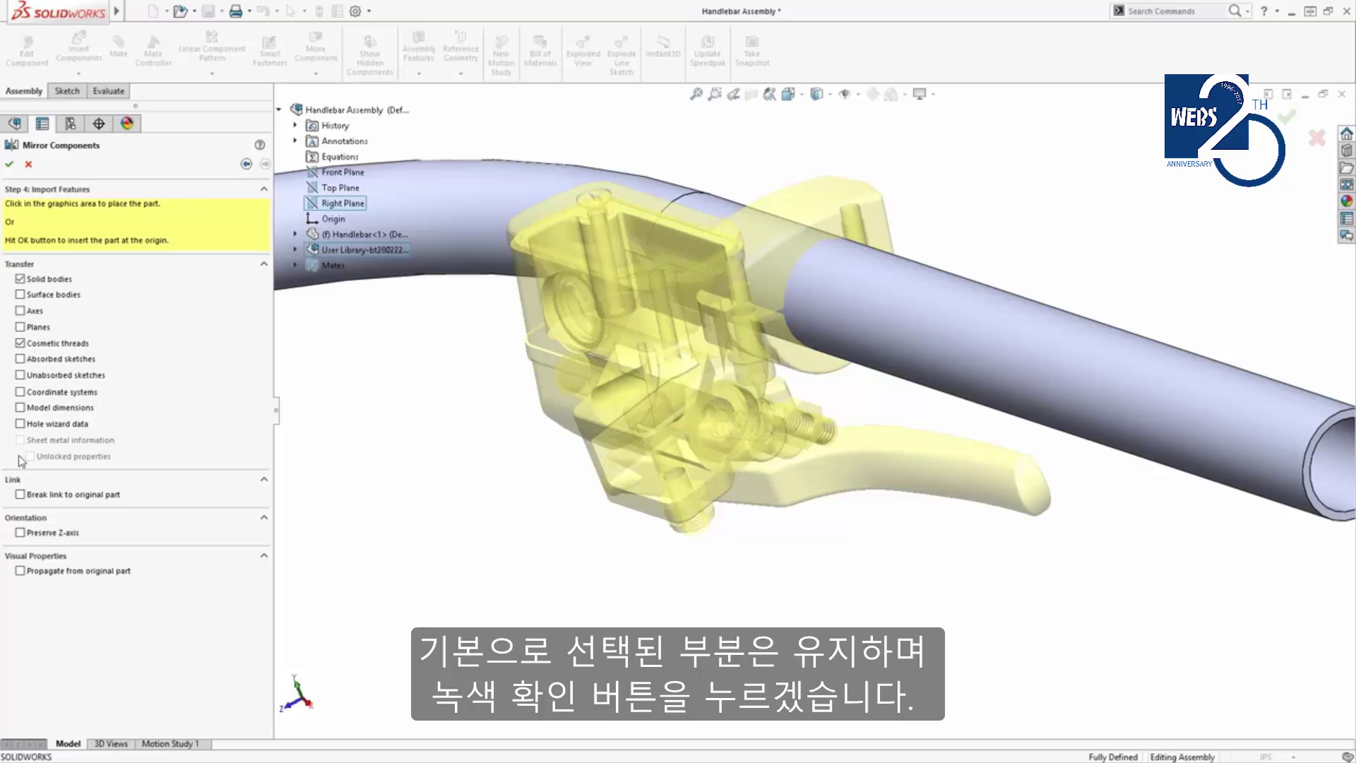
click(9, 163)
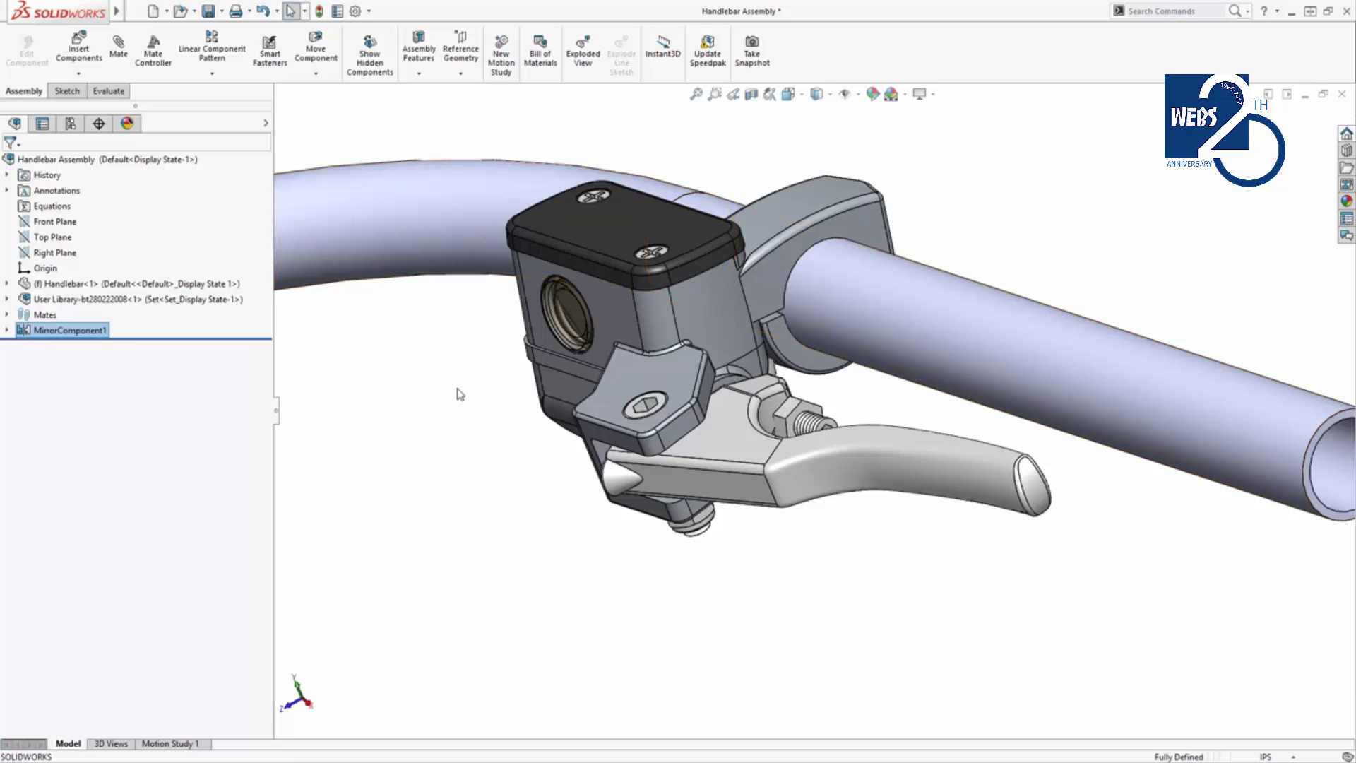
Set the Distance1 mate between the original brake lever and the handlebar end to 6 in and rebuild the assembly.
click(696, 95)
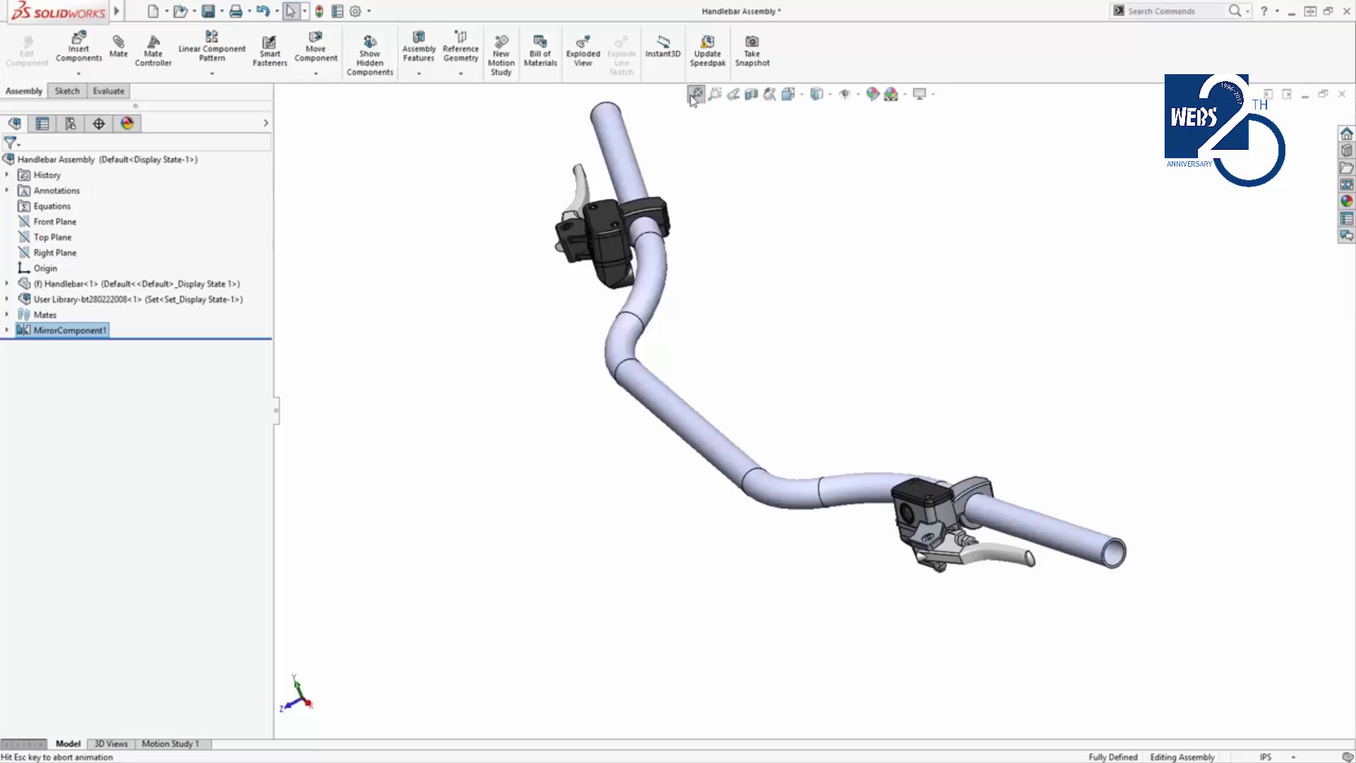
scroll(917, 311, down, 3)
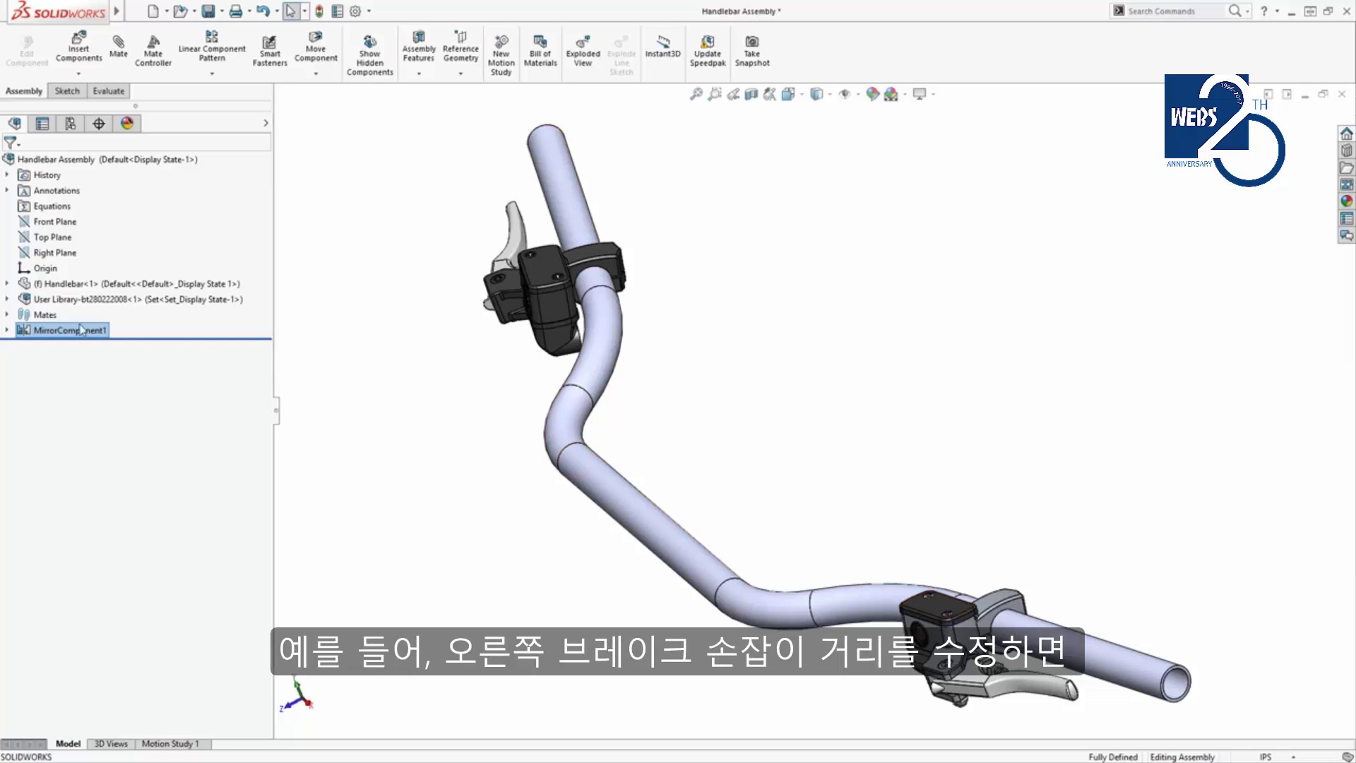
click(7, 315)
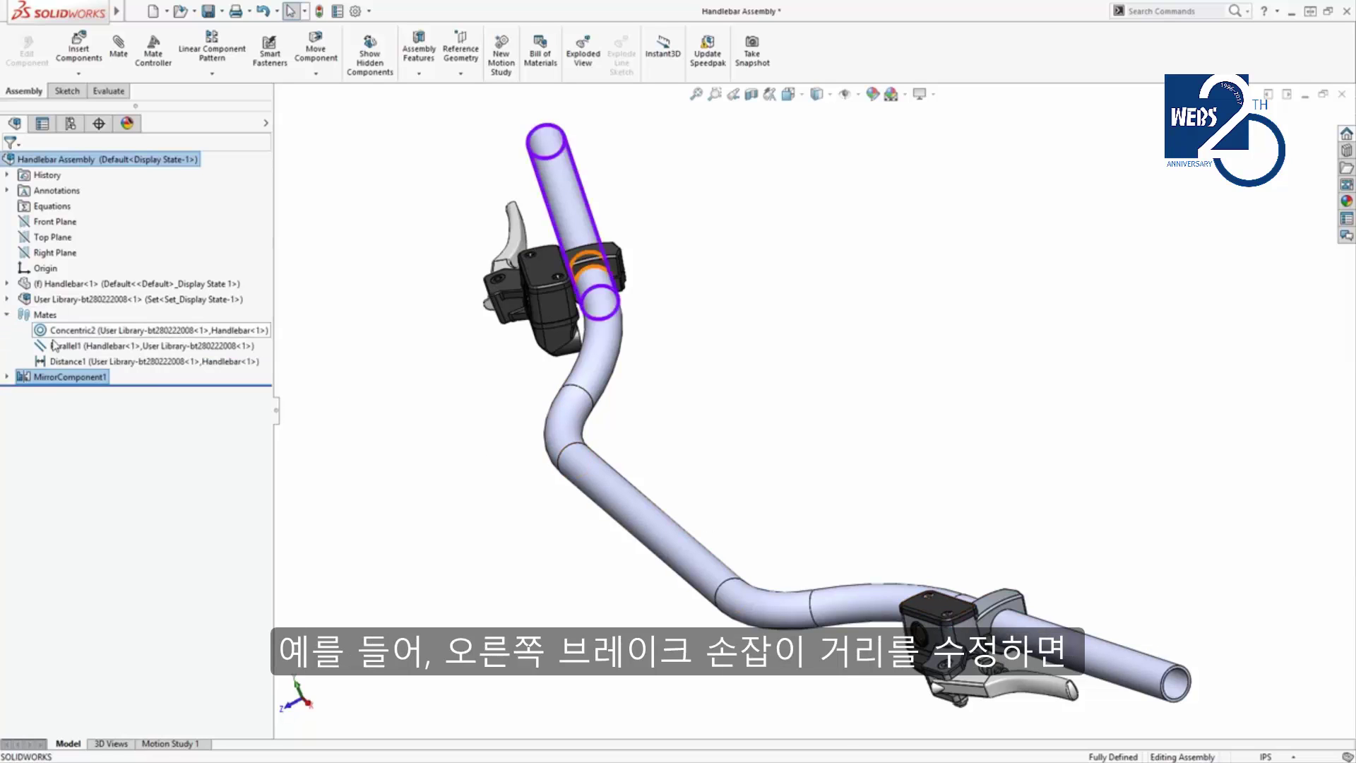
click(84, 362)
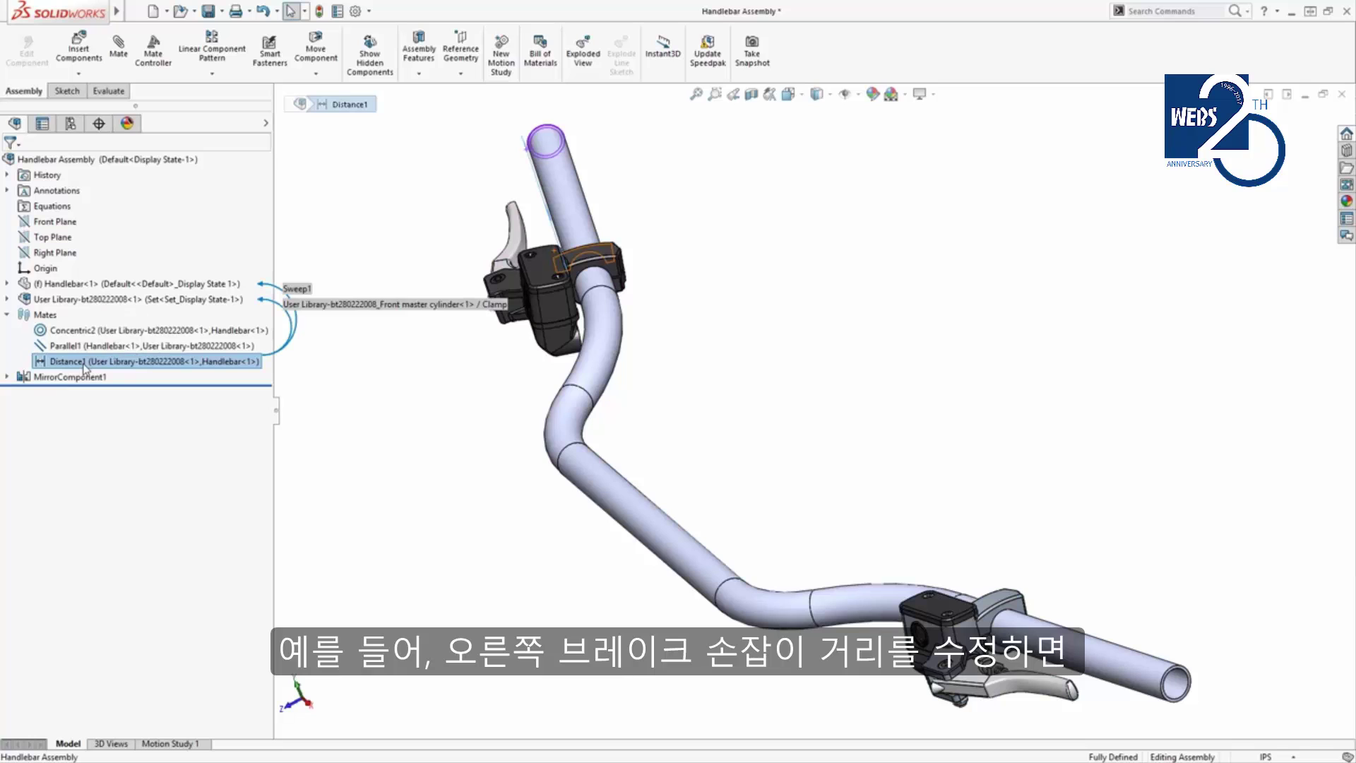
middle_drag(476, 406, 695, 378)
double_click(568, 361)
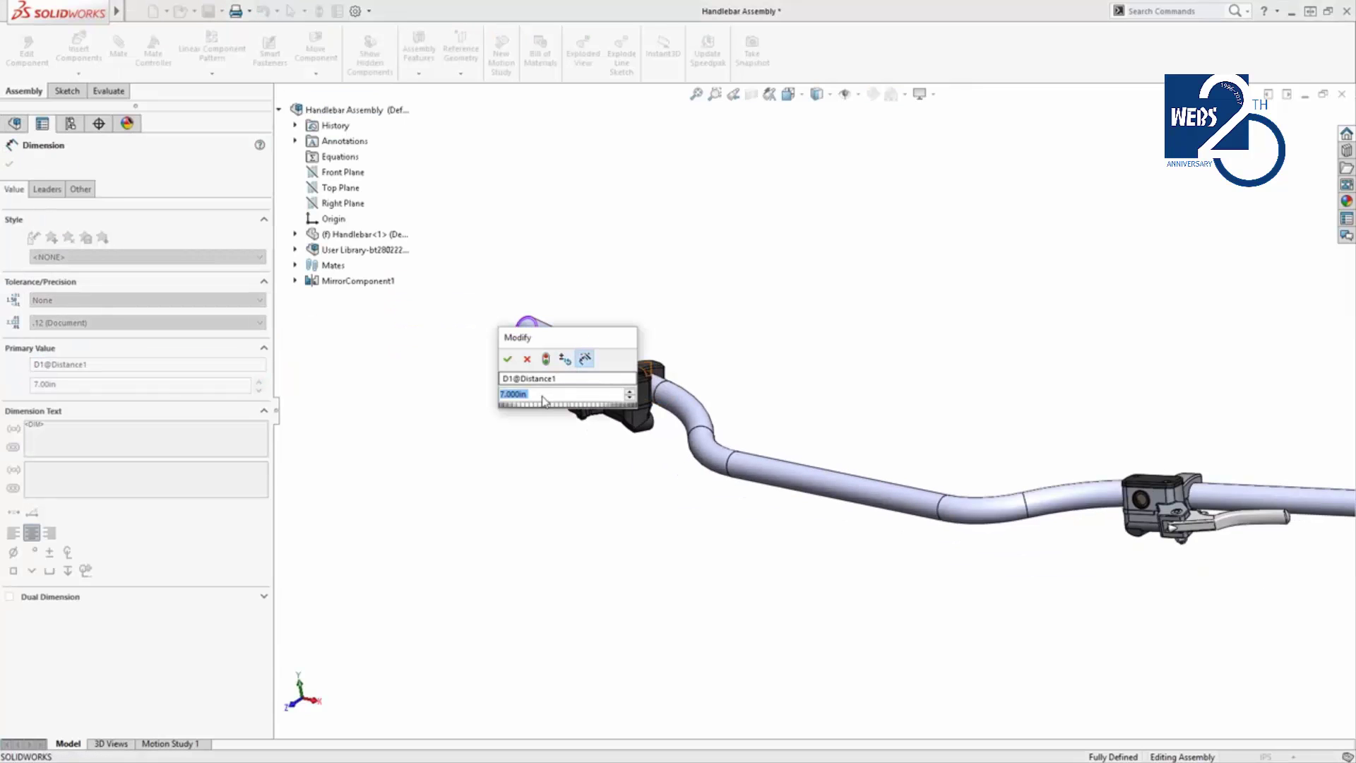
drag(566, 343, 707, 257)
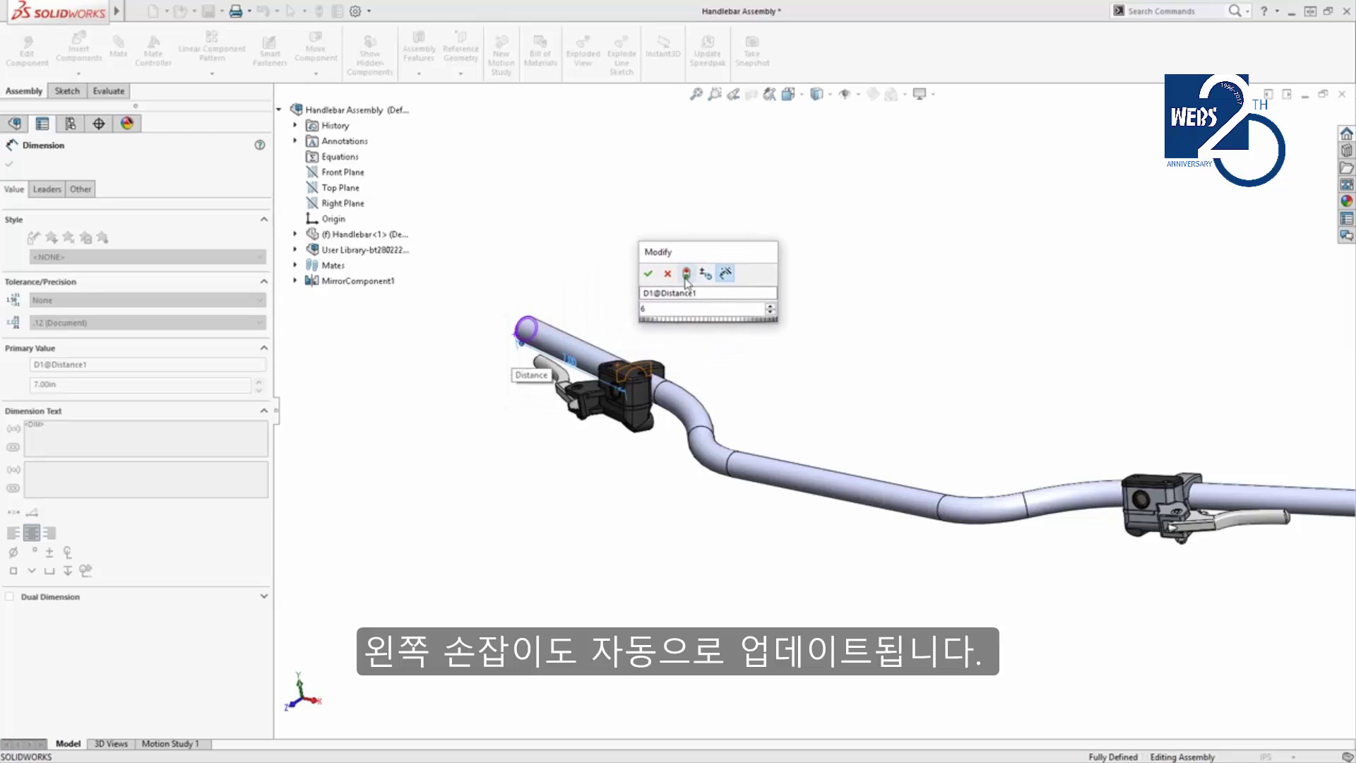
click(685, 278)
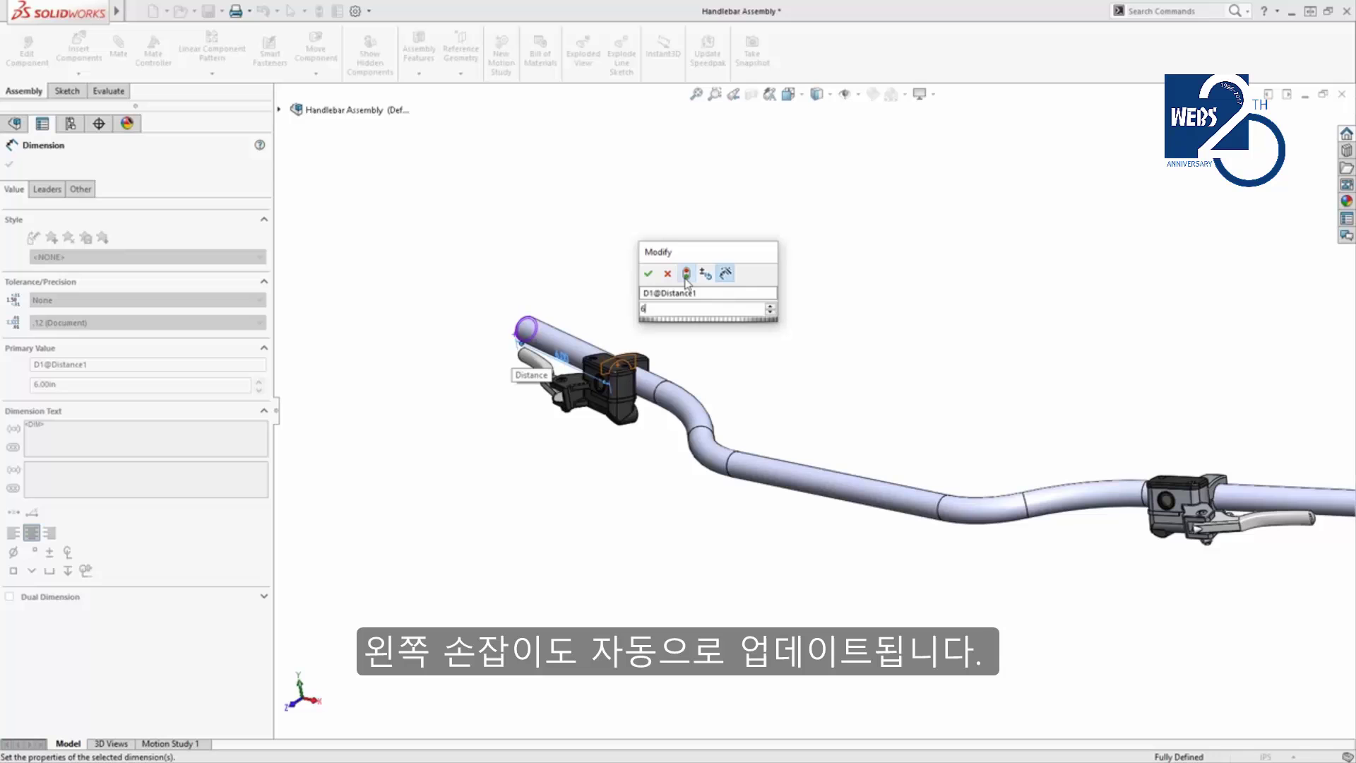